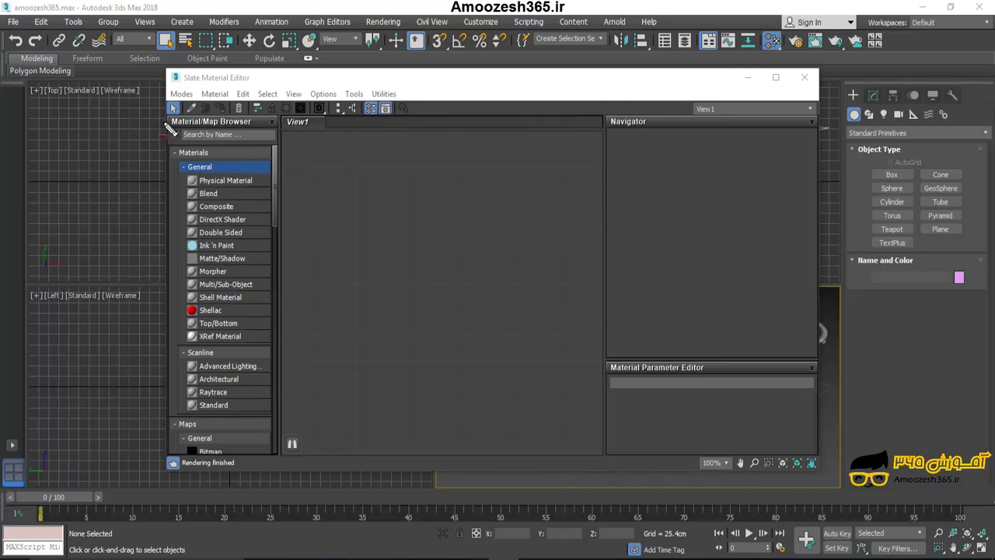
# Outline the material groups, then scroll the browser to General maps: Bitmap, Checker, Gradient, Noise
pyautogui.moveTo(166, 116); pyautogui.dragTo(274, 411)
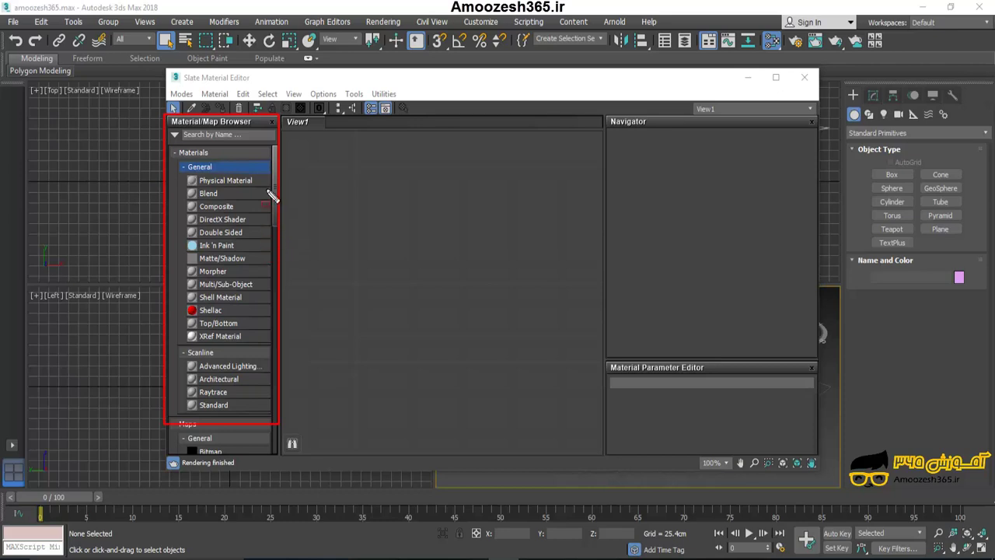
pyautogui.moveTo(270, 176); pyautogui.dragTo(188, 408)
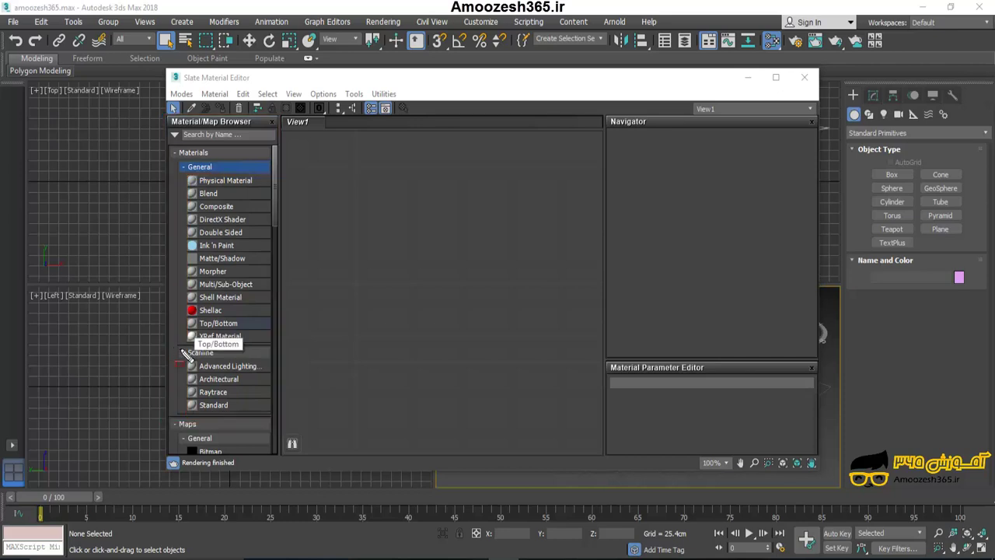
pyautogui.moveTo(175, 348); pyautogui.dragTo(274, 417)
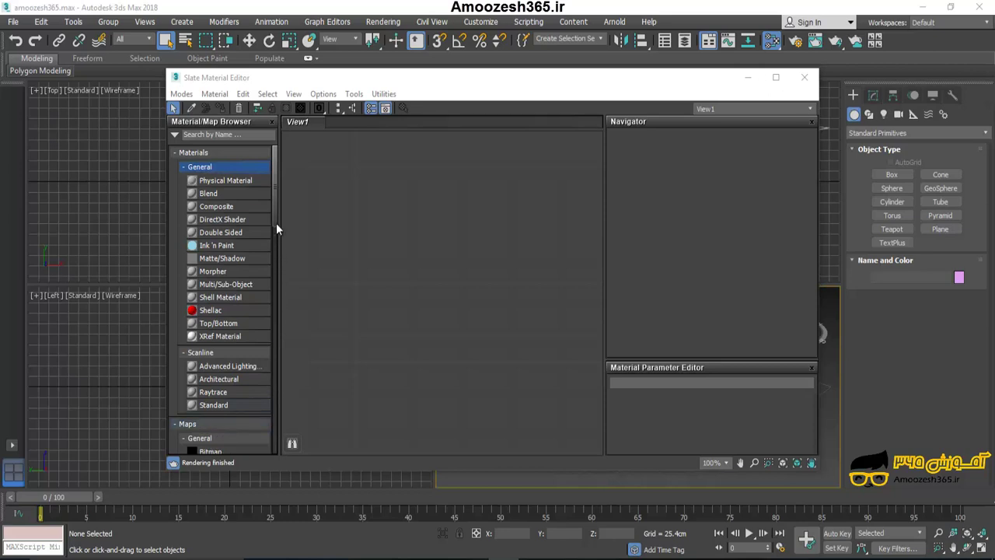
pyautogui.moveTo(275, 220); pyautogui.dragTo(292, 302)
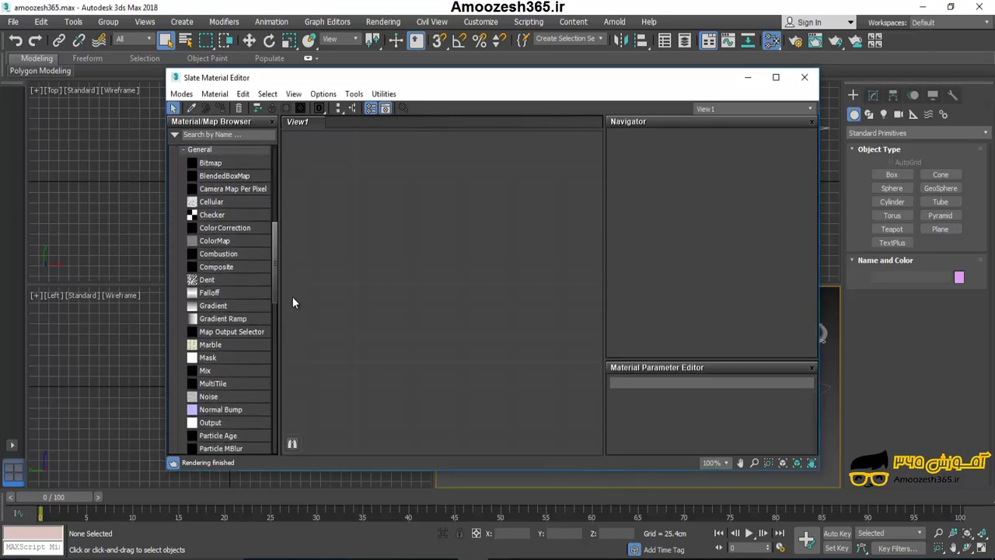